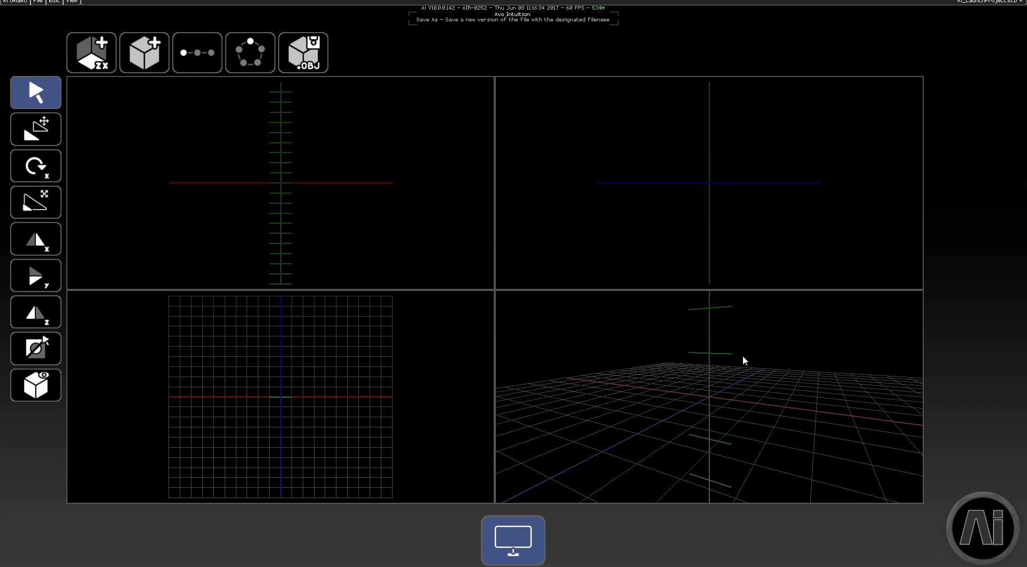
Open the Modeller page for editing the 3D models used in fixtures
{"action": "left_click", "coordinate": [972, 520]}
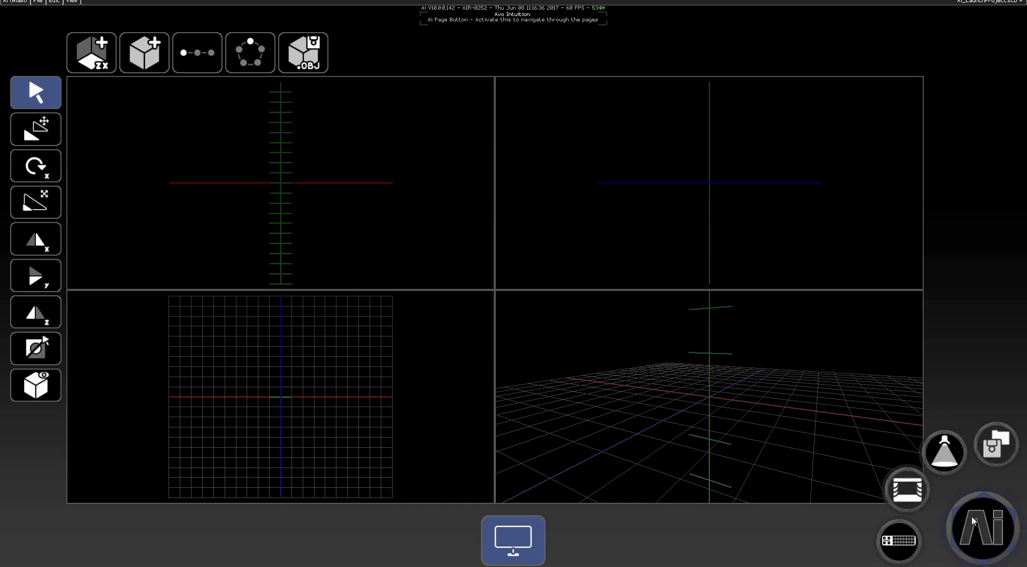
{"action": "left_click", "coordinate": [909, 494]}
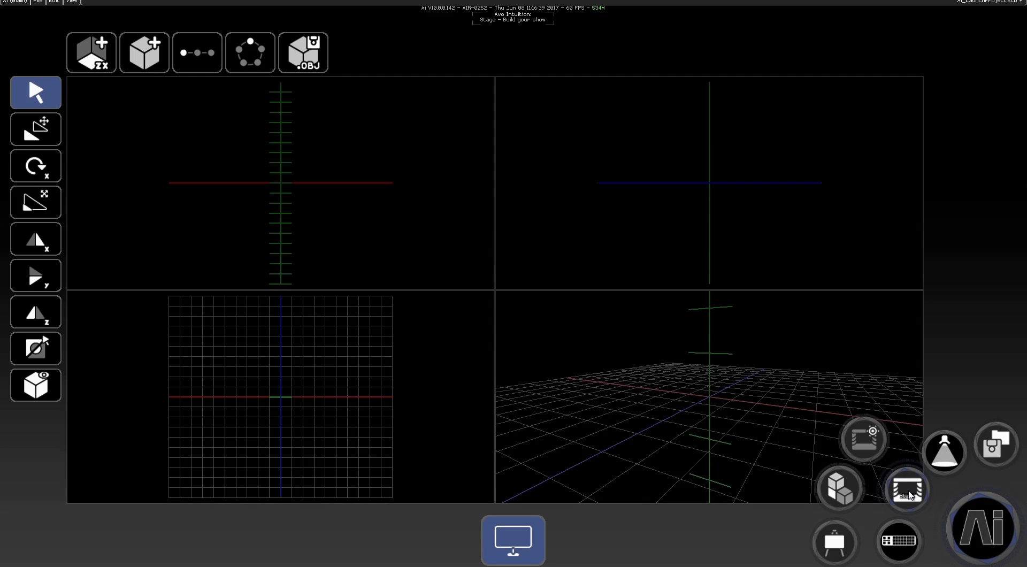
{"action": "left_click", "coordinate": [841, 494]}
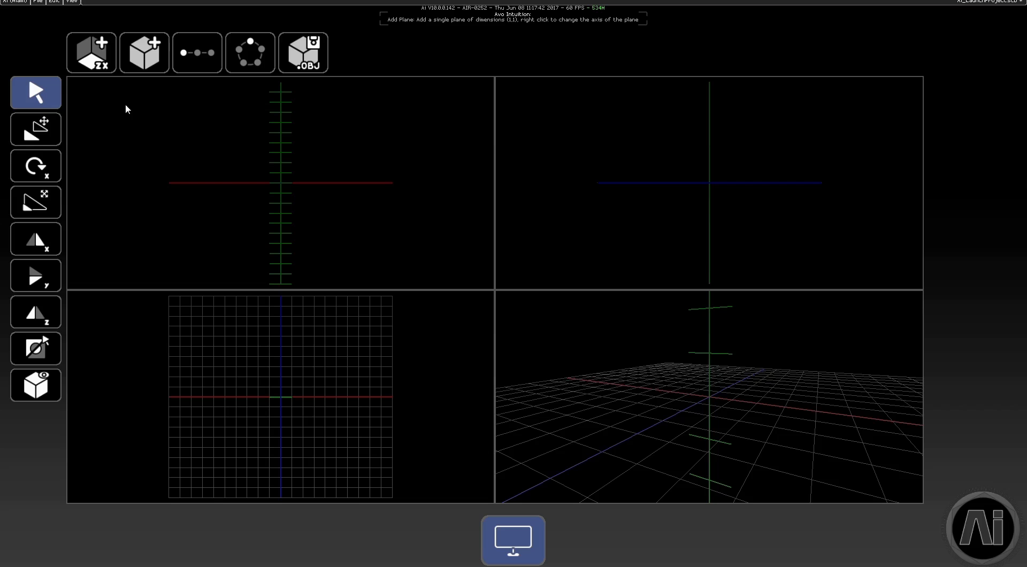
Set the new plane's axis to XY and add a single upright plane at the origin
{"action": "right_click", "coordinate": [93, 73]}
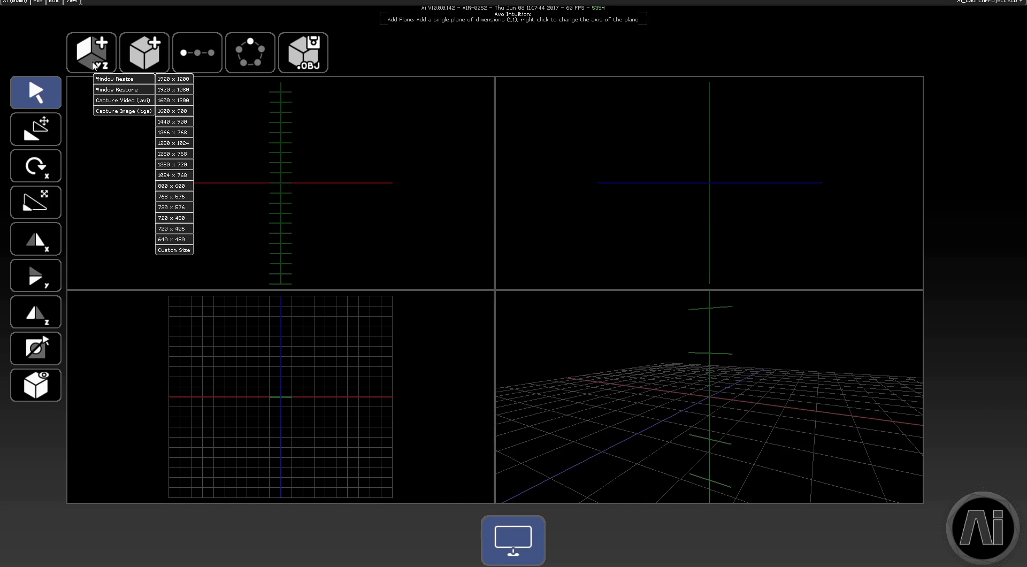
{"action": "right_click", "coordinate": [93, 60]}
{"action": "right_click", "coordinate": [94, 60]}
{"action": "right_click", "coordinate": [111, 70]}
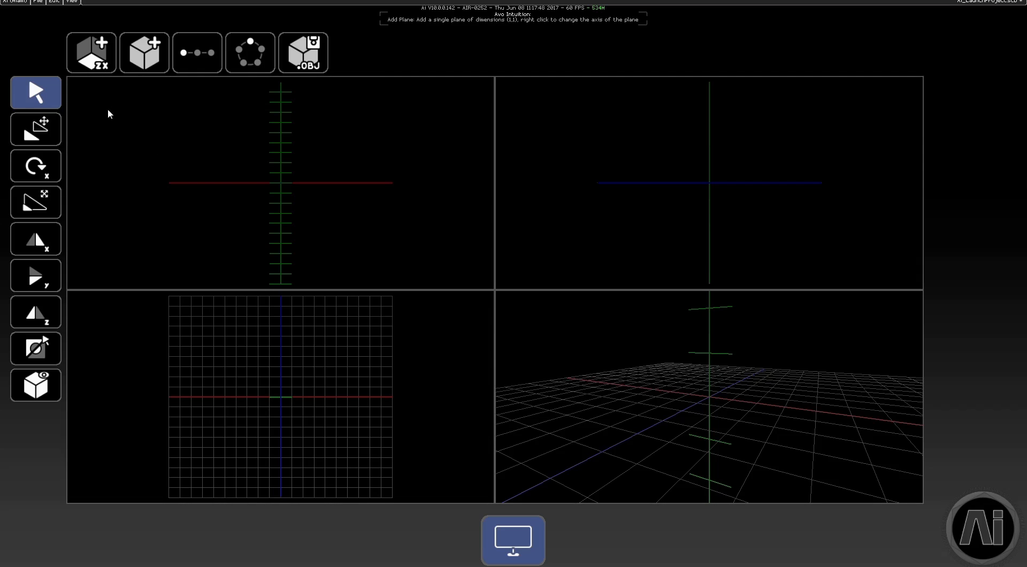
{"action": "left_click", "coordinate": [103, 63]}
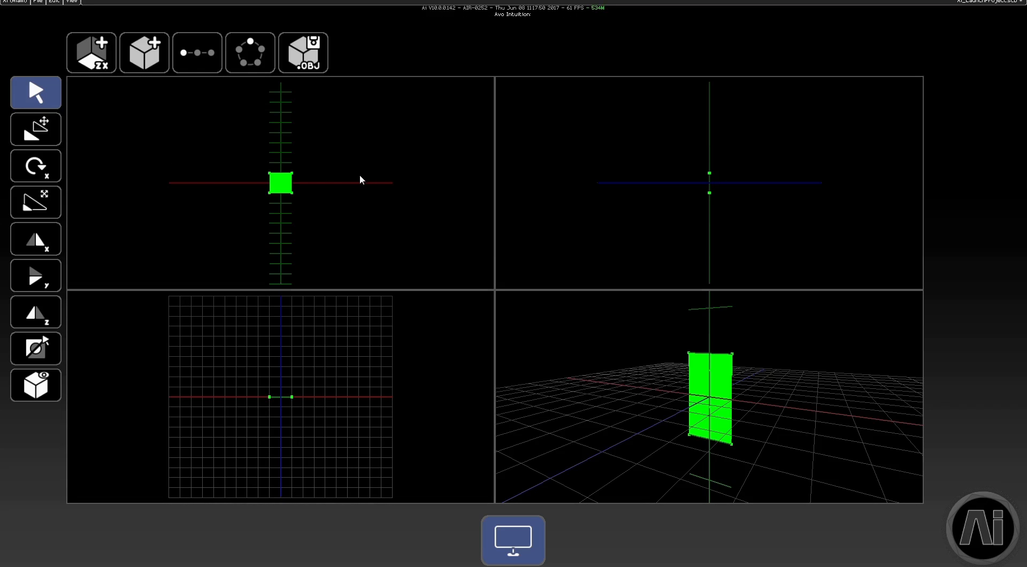
Select the plane's two upper vertices in the front view, translate them sideways and upward, and bring them back almost to square
{"action": "scroll", "coordinate": [257, 179], "scroll_direction": "up", "scroll_amount": 5}
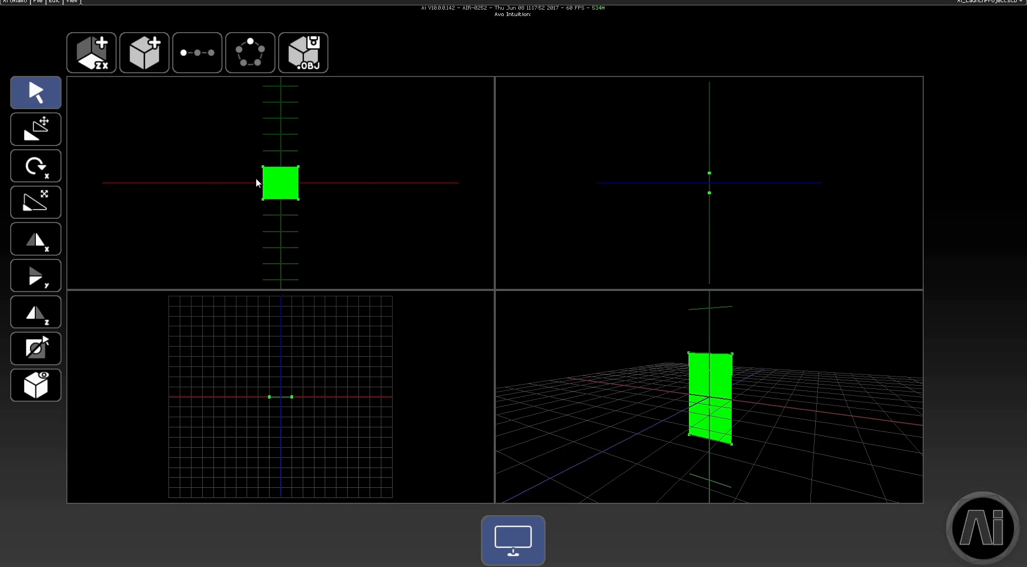
{"action": "scroll", "coordinate": [257, 179], "scroll_direction": "down", "scroll_amount": 3}
{"action": "scroll", "coordinate": [257, 178], "scroll_direction": "up", "scroll_amount": 2}
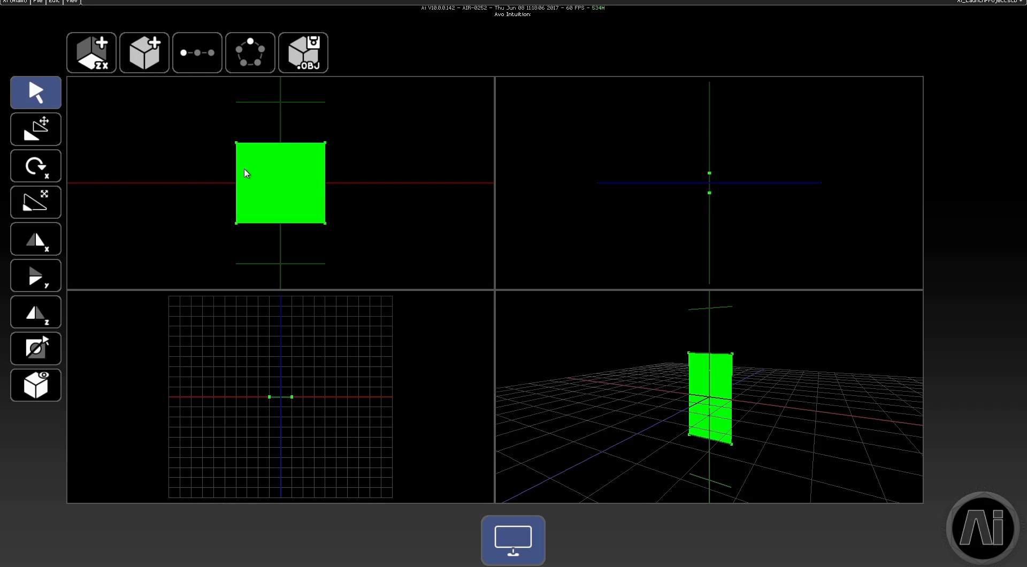
{"action": "left_click_drag", "start_coordinate": [202, 118], "coordinate": [361, 161]}
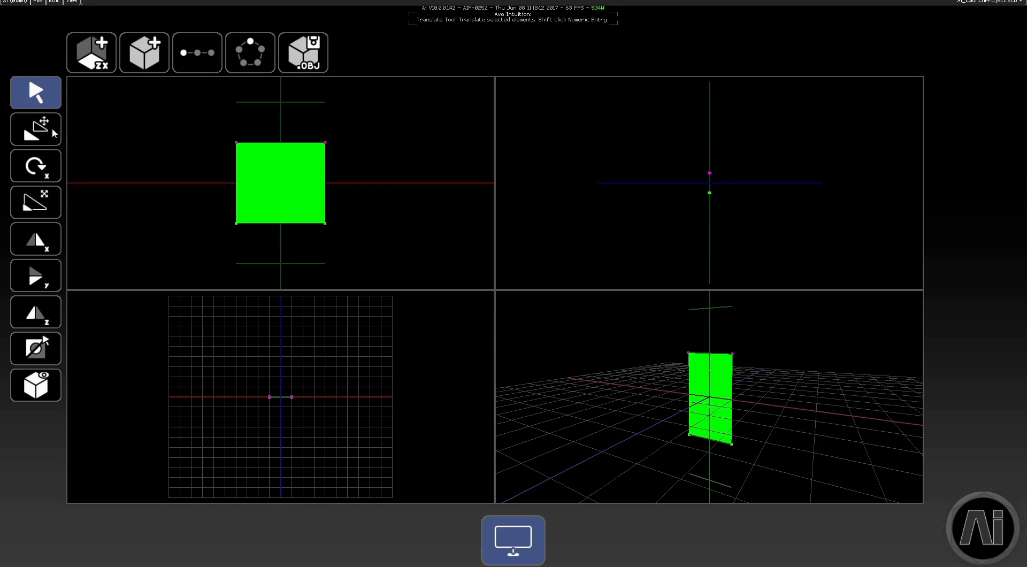
{"action": "left_click", "coordinate": [36, 125]}
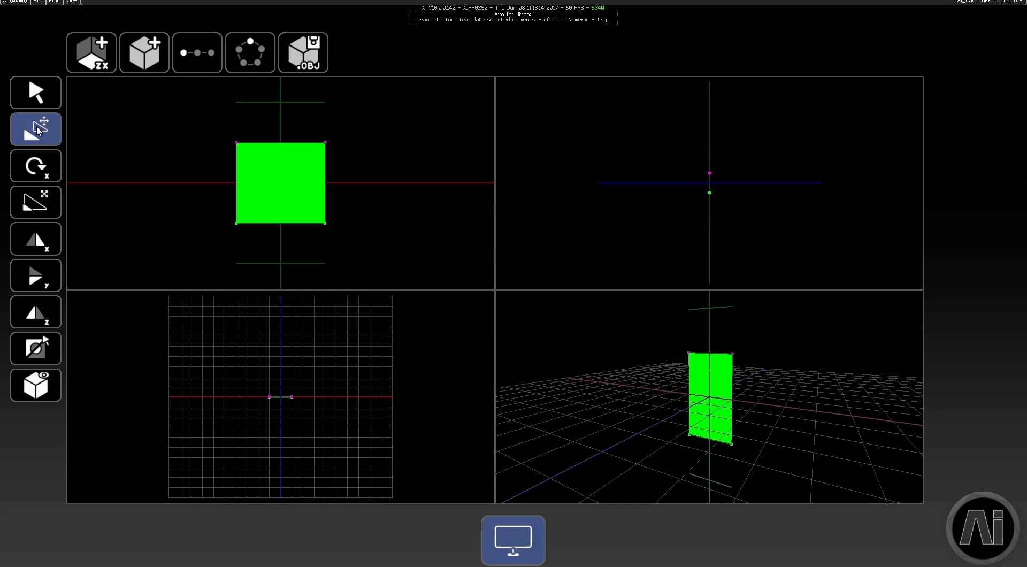
{"action": "left_click_drag", "start_coordinate": [307, 151], "coordinate": [274, 143]}
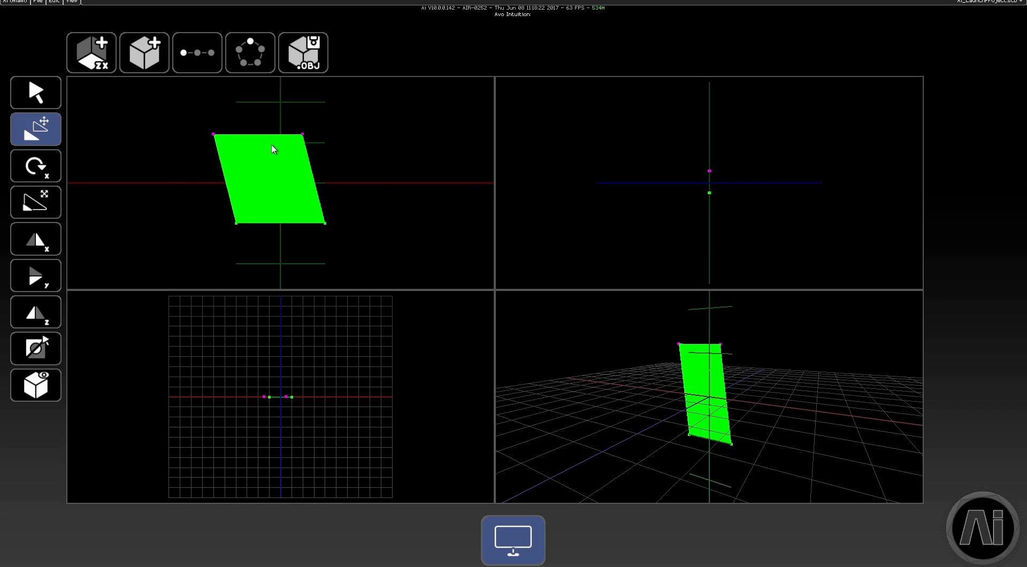
{"action": "left_click_drag", "start_coordinate": [272, 145], "coordinate": [331, 154]}
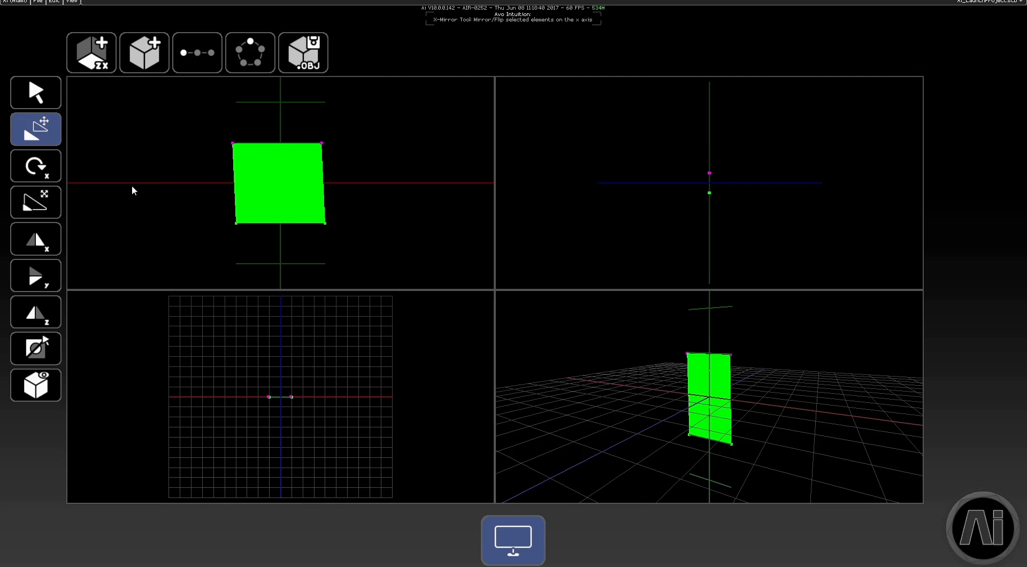
Open and close the numeric translation entry, and move the two upper vertices upward freehand to make the plane taller
{"action": "left_click", "coordinate": [49, 137], "text": "shift"}
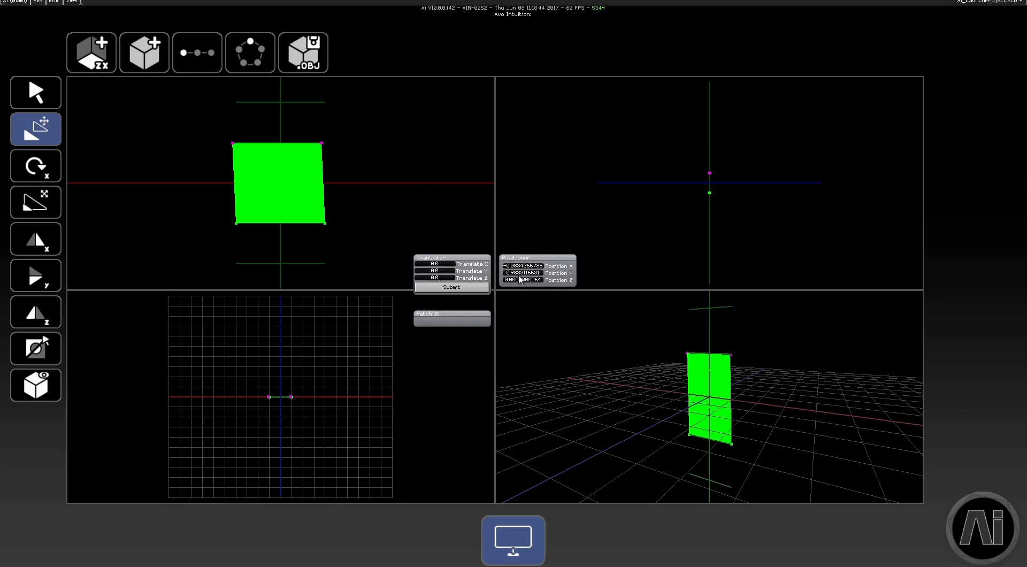
{"action": "left_click", "coordinate": [42, 136], "text": "shift"}
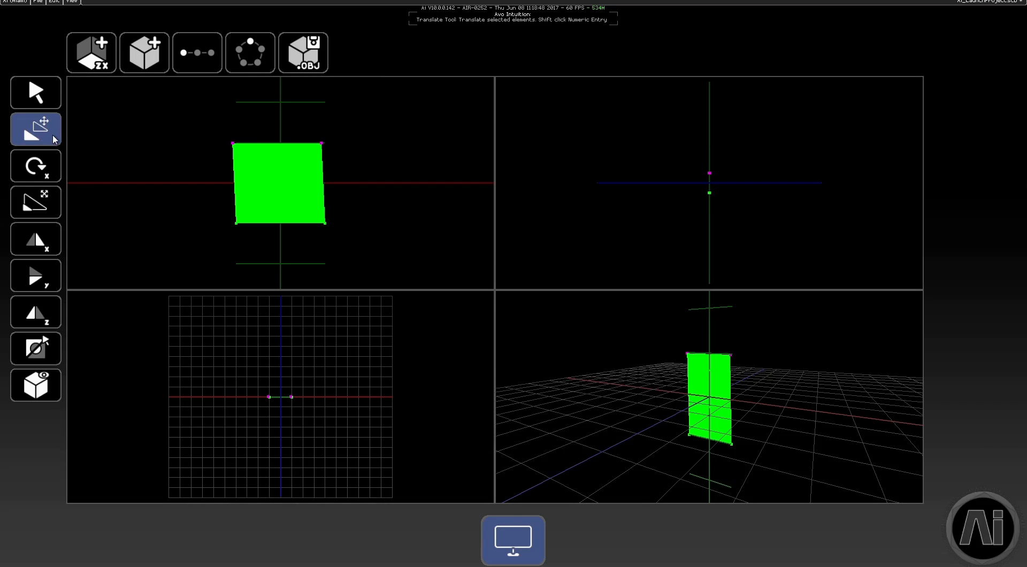
{"action": "scroll", "coordinate": [224, 144], "scroll_direction": "down", "scroll_amount": 3}
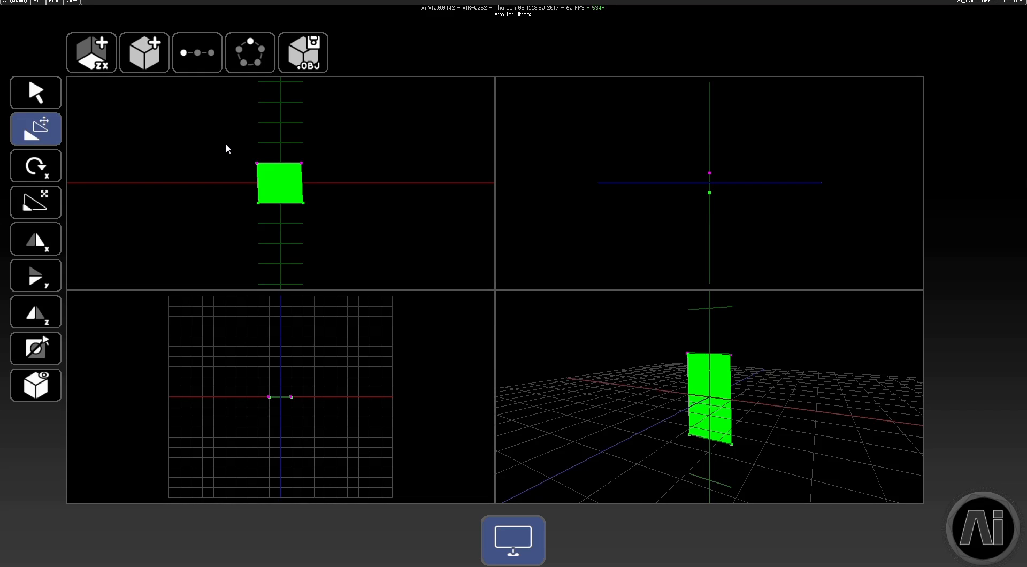
{"action": "left_click_drag", "start_coordinate": [226, 143], "coordinate": [213, 114]}
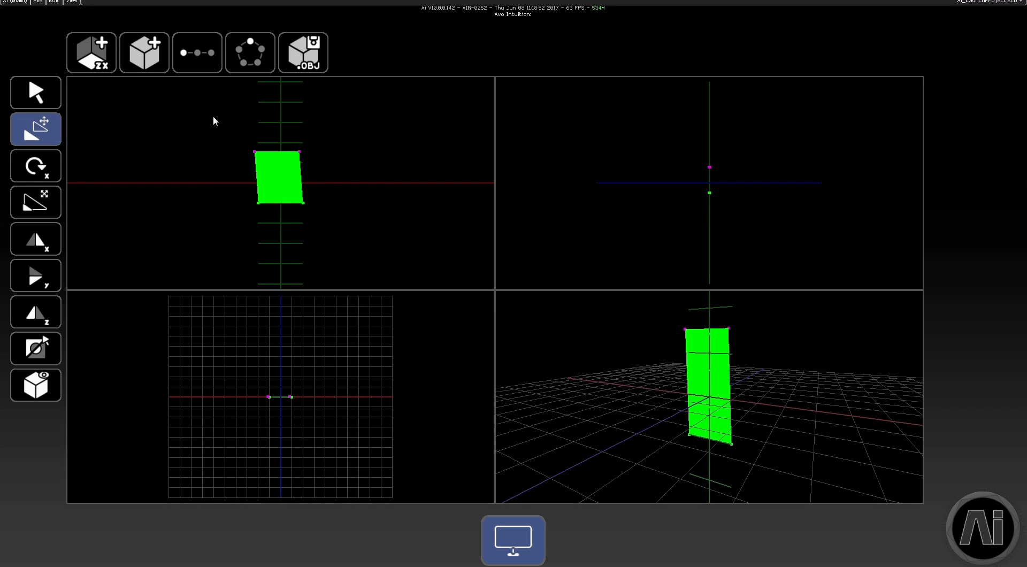
Select all four vertices of the plane and repeat it linearly with X spacing 3.0, Y spacing 0.0 and amount 4
{"action": "left_click", "coordinate": [38, 94]}
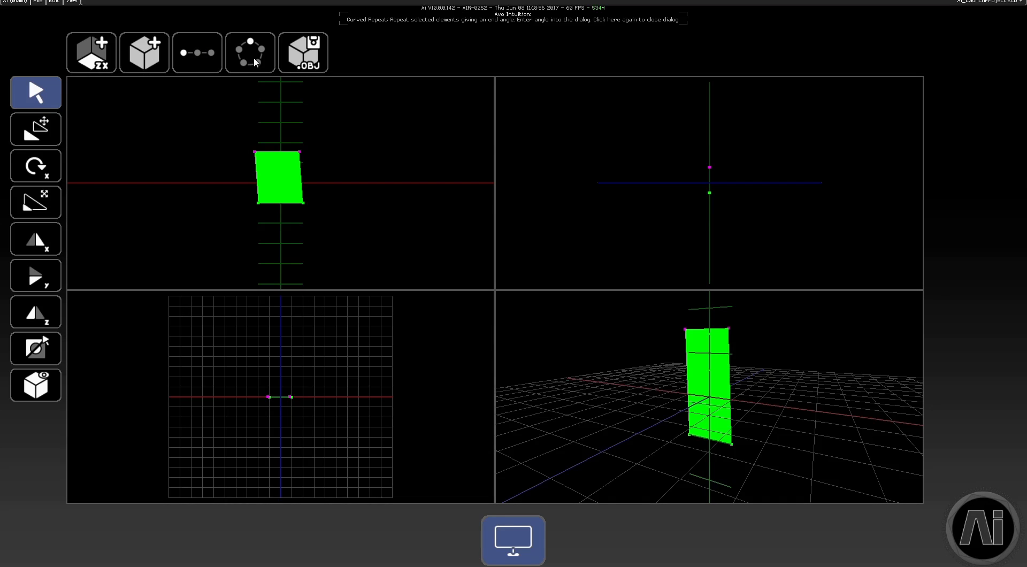
{"action": "left_click_drag", "start_coordinate": [219, 120], "coordinate": [359, 249]}
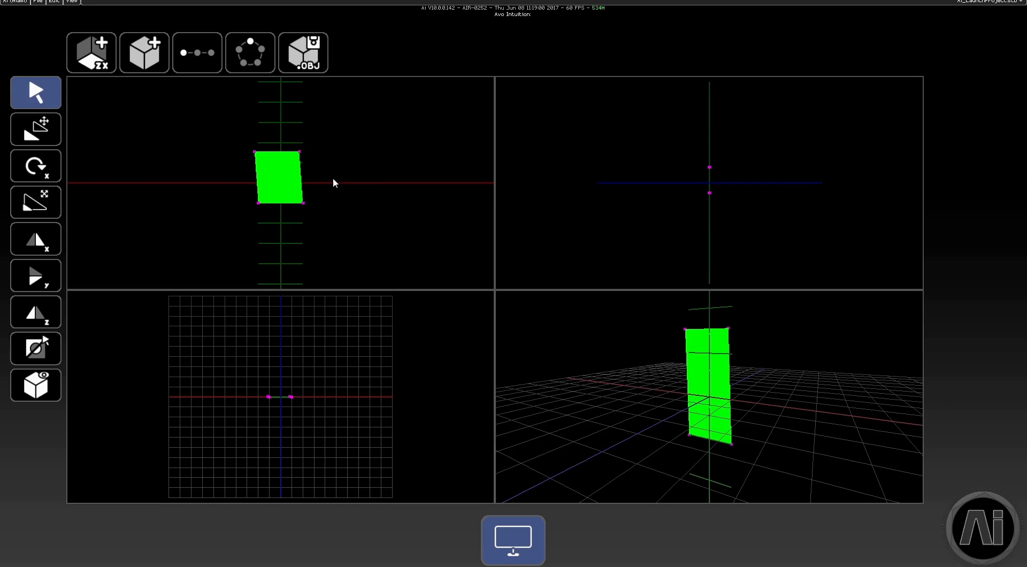
{"action": "left_click", "coordinate": [200, 59]}
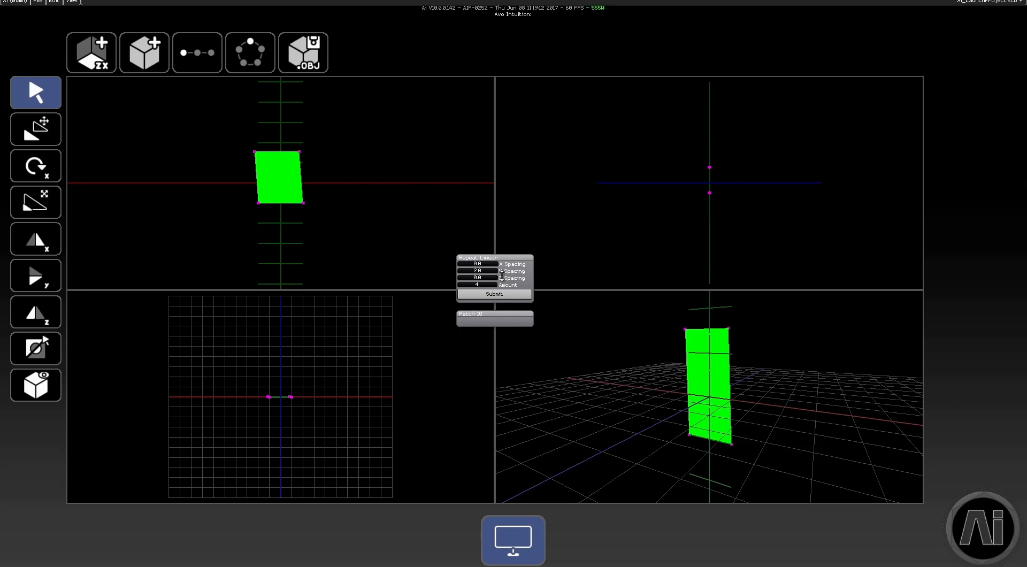
{"action": "left_click", "coordinate": [490, 270]}
{"action": "type", "text": "0.0"}
{"action": "left_click", "coordinate": [485, 263]}
{"action": "type", "text": "3.0"}
{"action": "left_click", "coordinate": [488, 294]}
{"action": "scroll", "coordinate": [379, 206], "scroll_direction": "down", "scroll_amount": 3}
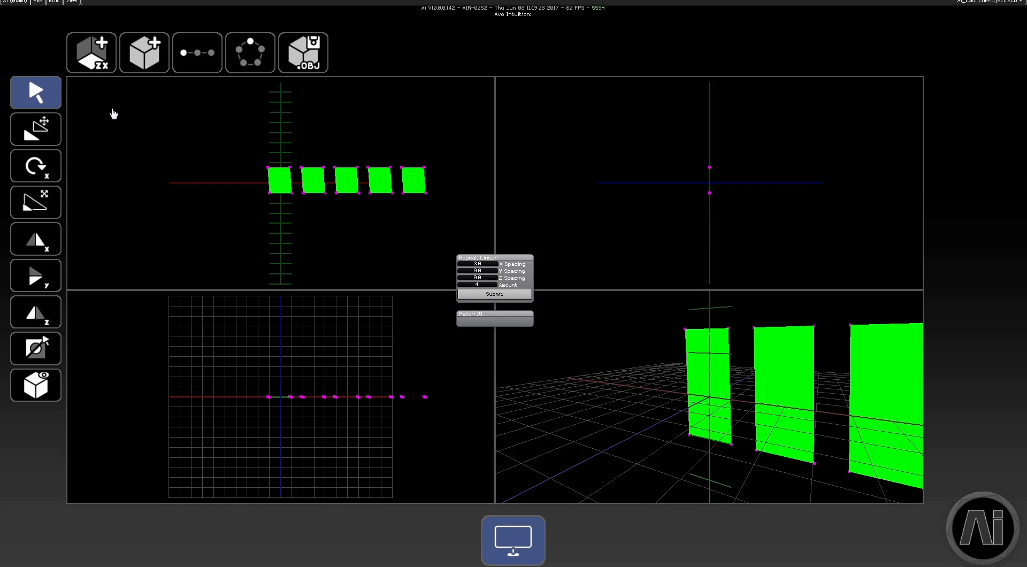
{"action": "left_click", "coordinate": [52, 125]}
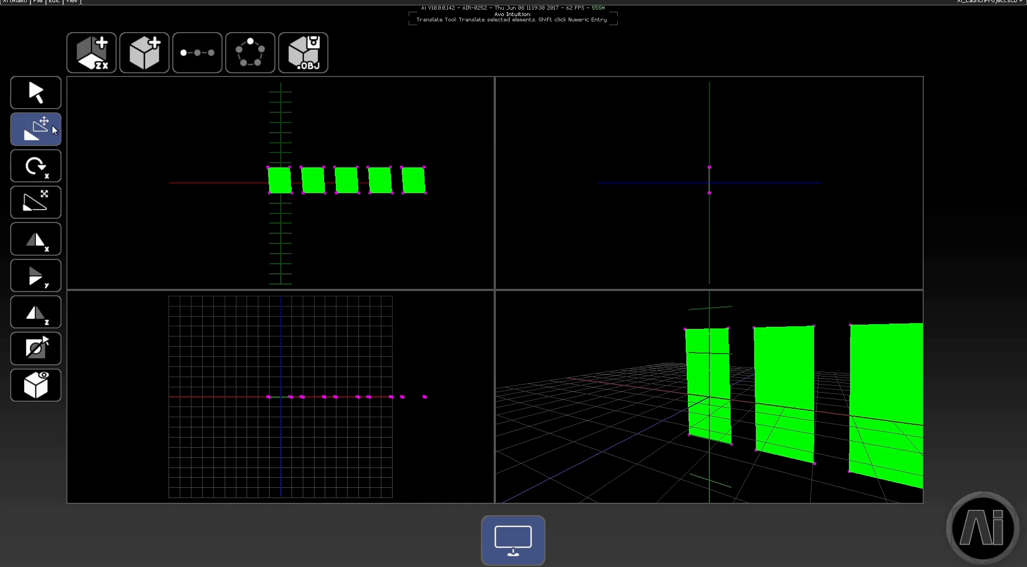
{"action": "left_click", "coordinate": [31, 132]}
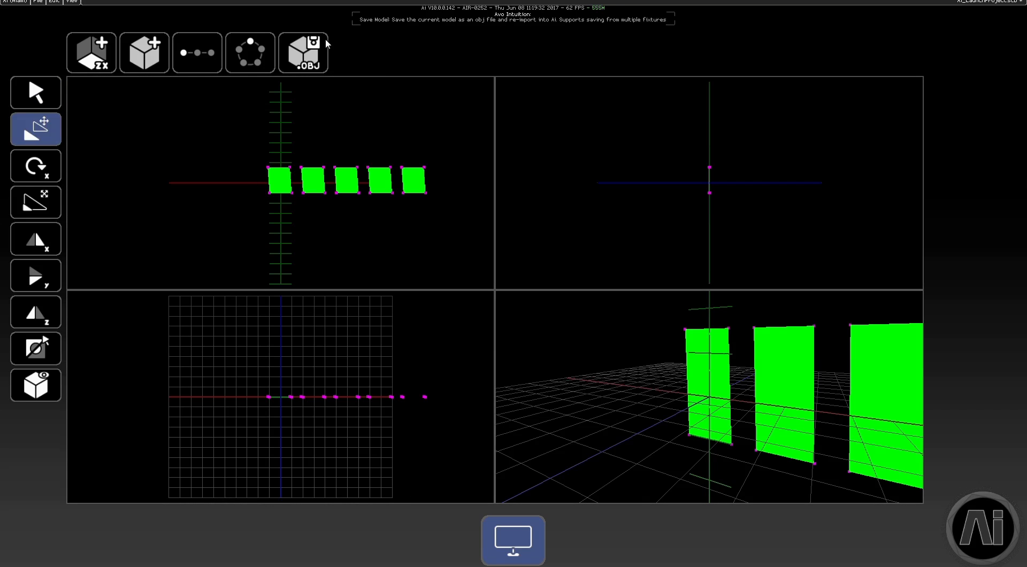
Save the model as an OBJ file named "screen 0" on the Desktop
{"action": "left_click", "coordinate": [301, 52]}
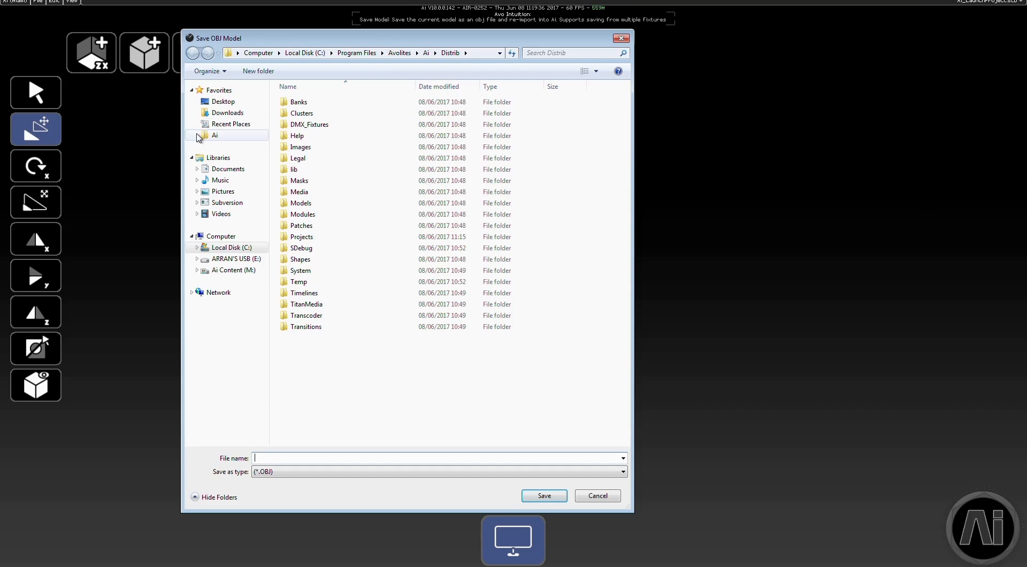
{"action": "left_click", "coordinate": [235, 102]}
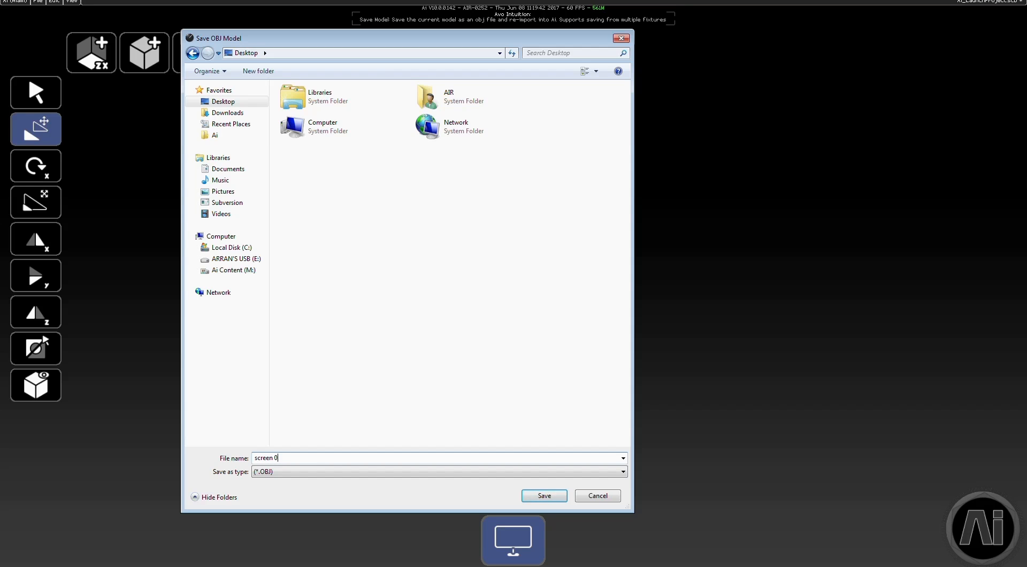
{"action": "key", "text": "Return"}
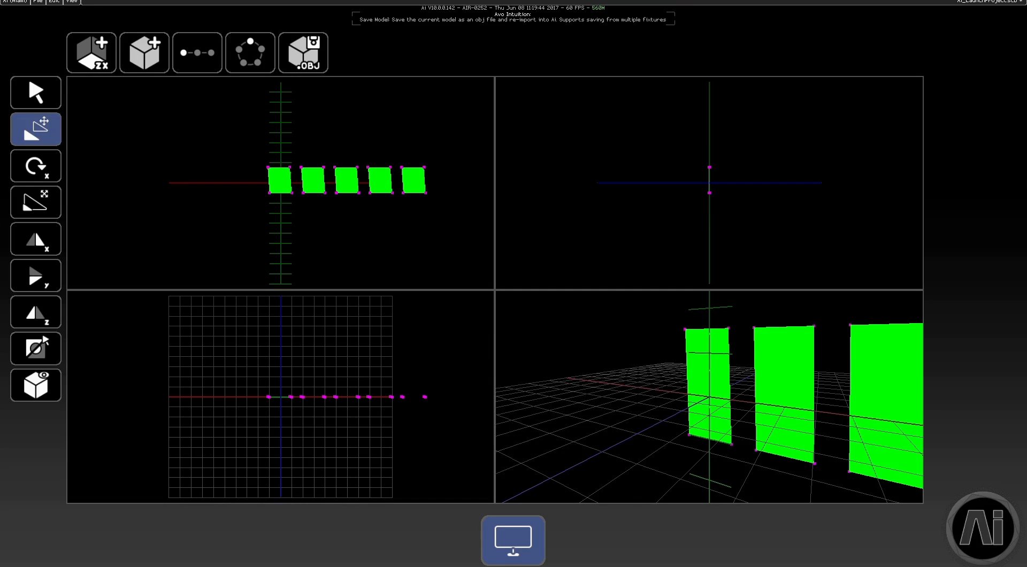